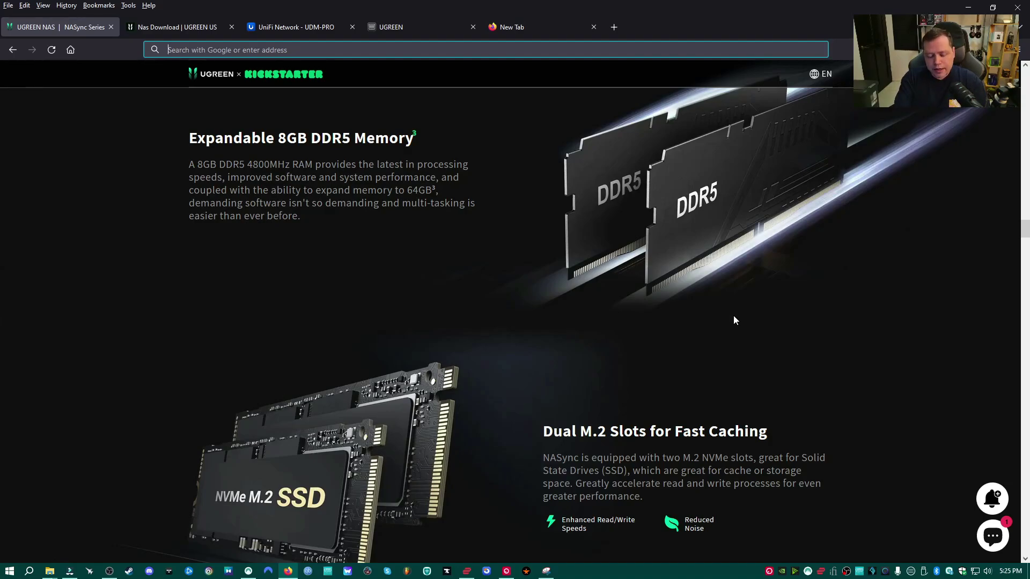
Load find.ugnas.com in Firefox to discover the NAS on the network
{"action": "type", "text": "find."}
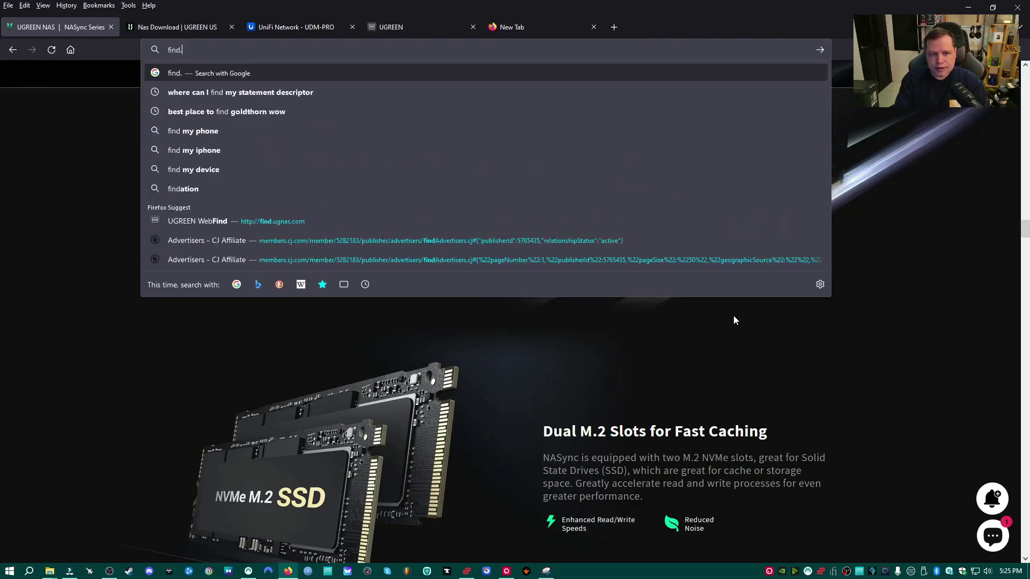
{"action": "type", "text": "ugnas.com"}
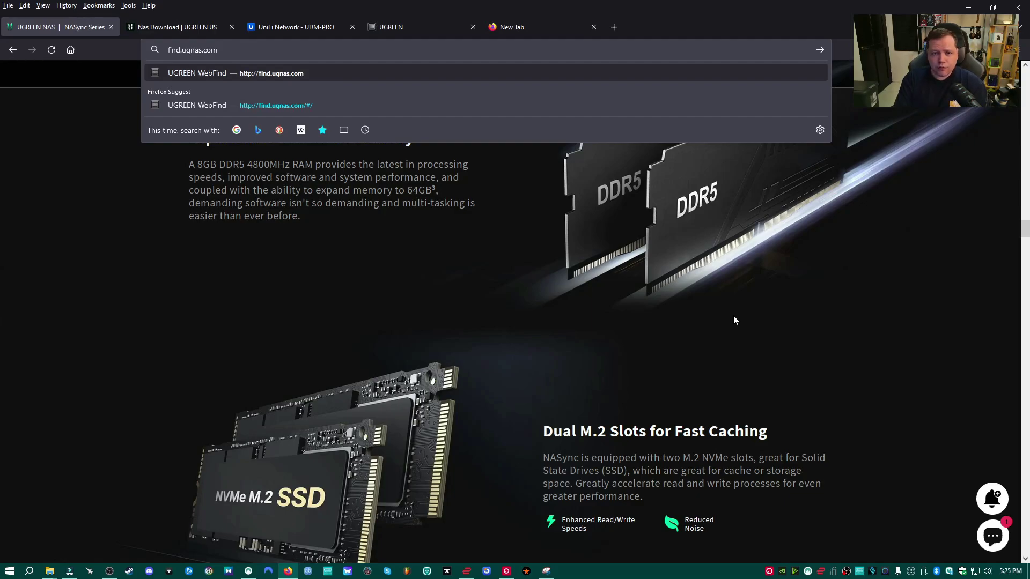
{"action": "key", "text": "Return"}
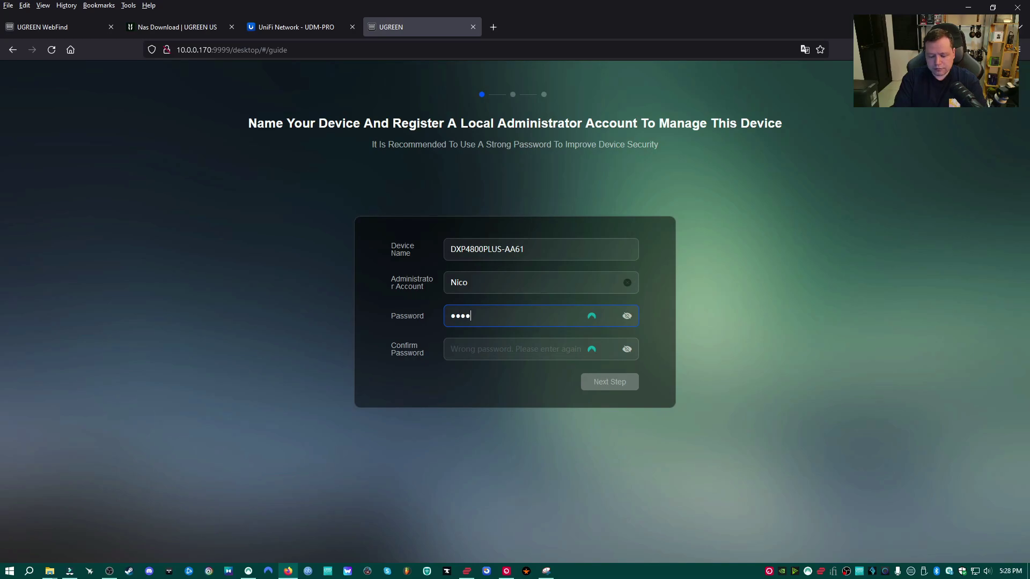
Enter the administrator password and submit the device name and admin account
{"action": "type", "text": "***"}
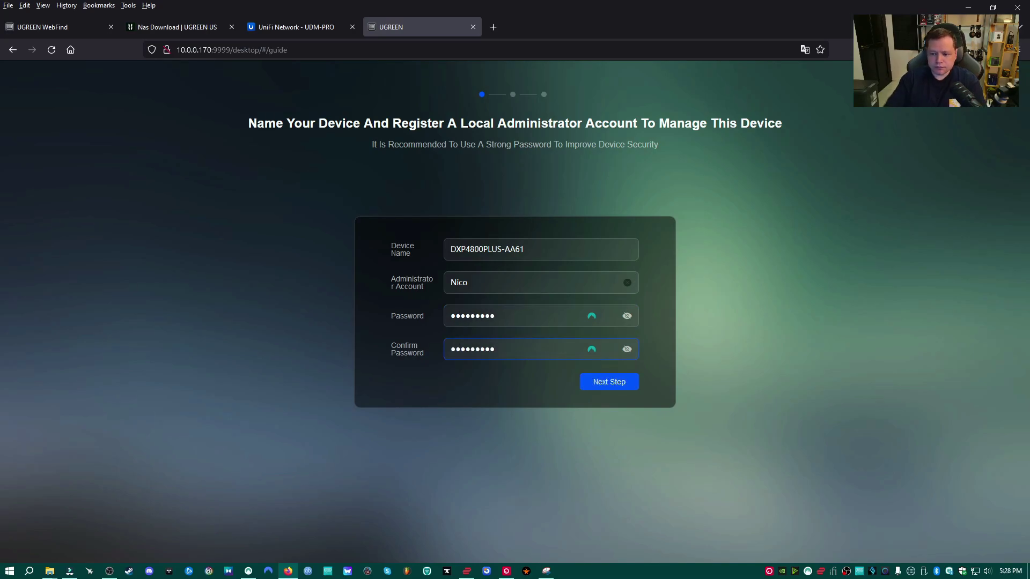
{"action": "left_click", "coordinate": [601, 379]}
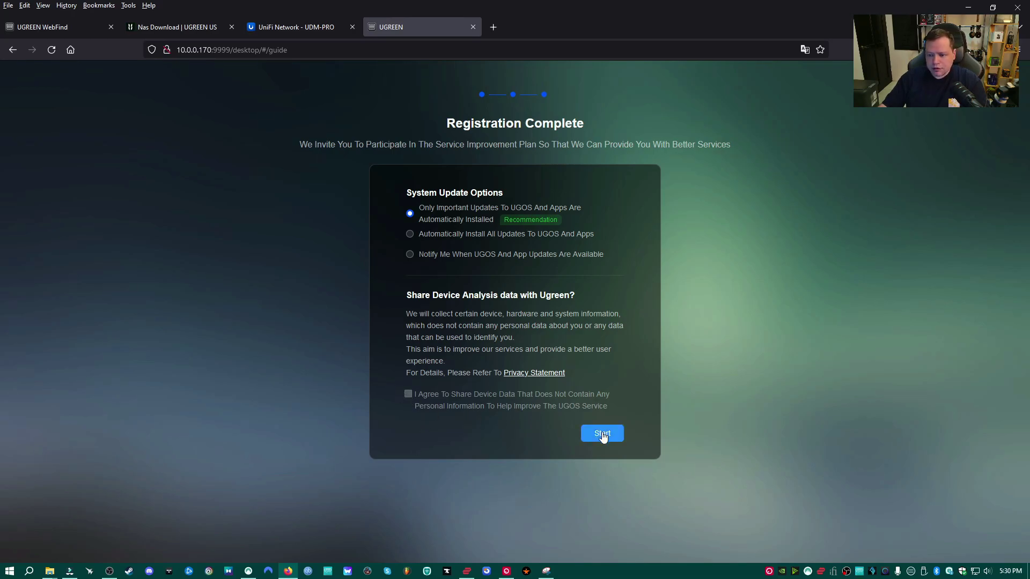
Keep the recommended important-updates-only option, finish setup, and dismiss the initialization notice
{"action": "left_click", "coordinate": [602, 435]}
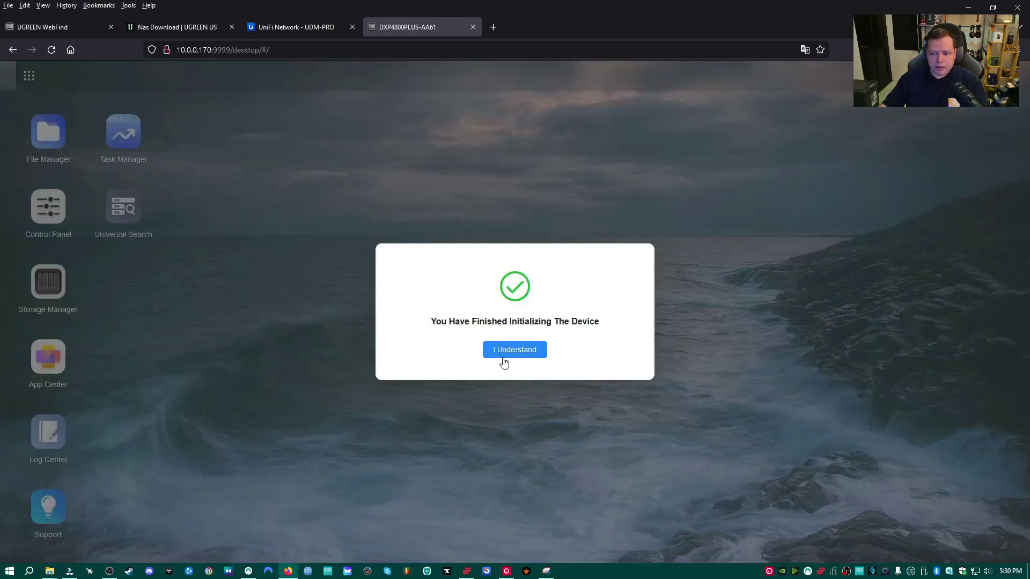
{"action": "left_click", "coordinate": [518, 350]}
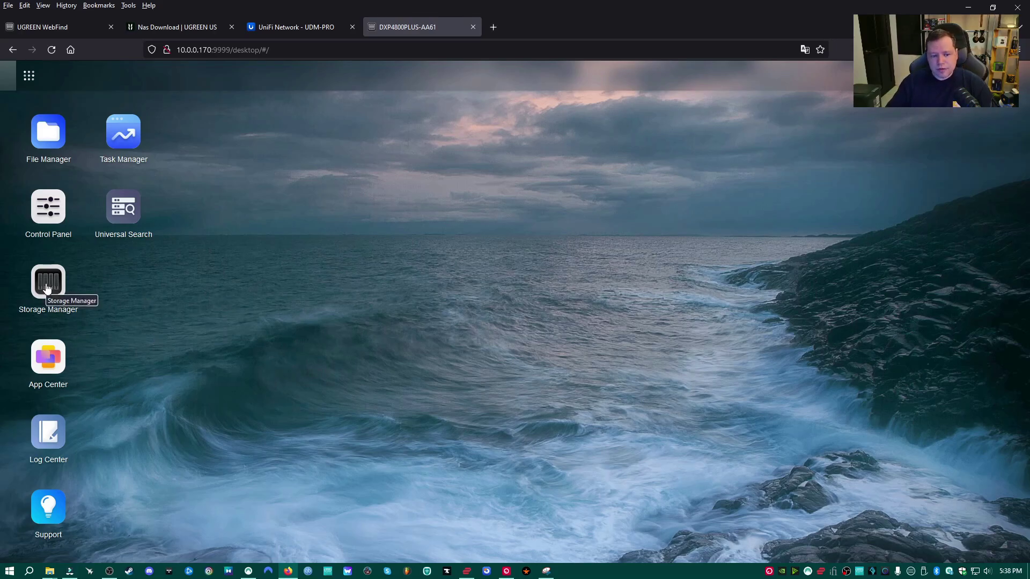
Open Storage Manager, start the Create Wizard, and browse the RAID type list
{"action": "left_click", "coordinate": [54, 296]}
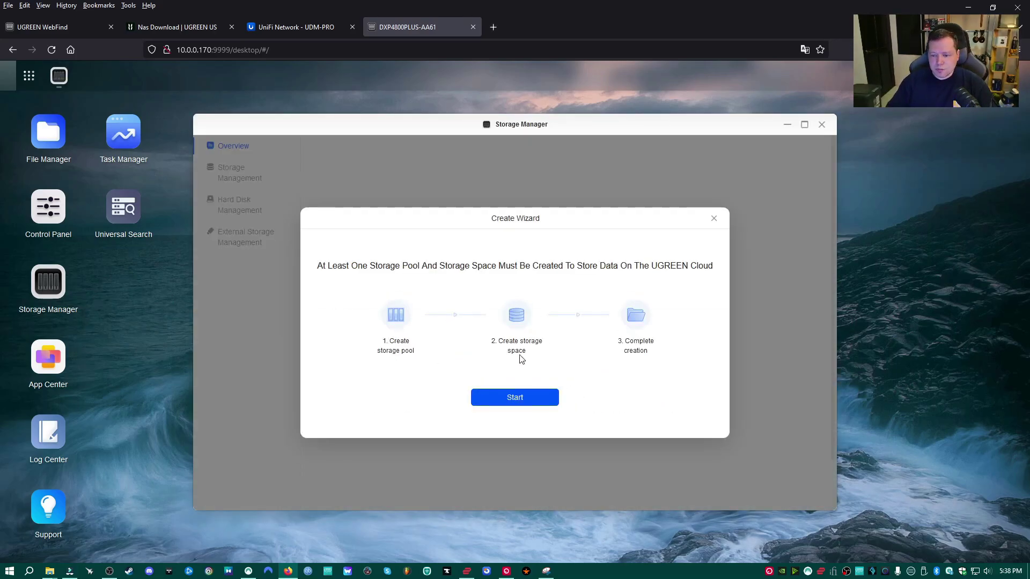
{"action": "left_click", "coordinate": [508, 399]}
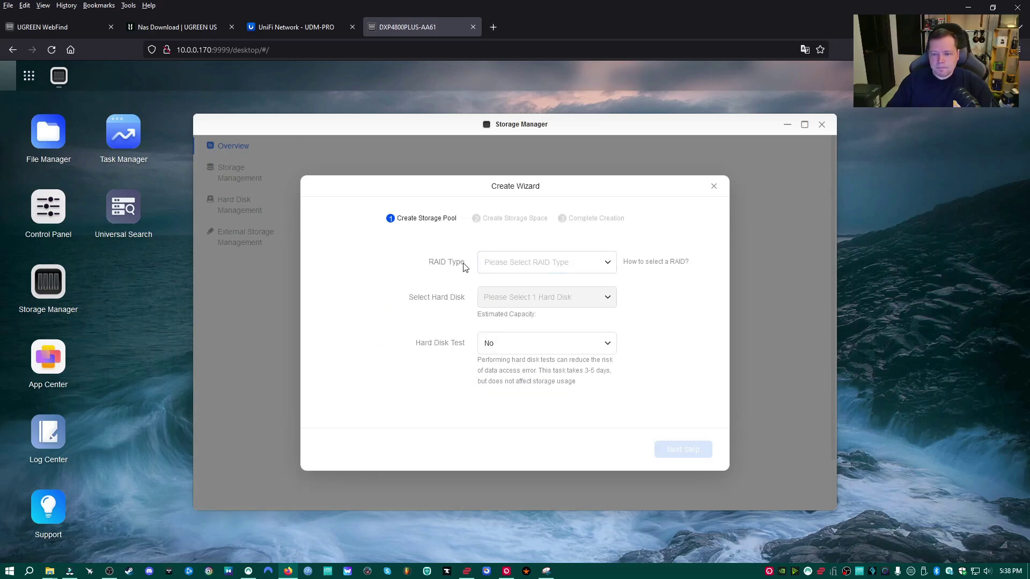
{"action": "left_click", "coordinate": [579, 269]}
{"action": "scroll", "coordinate": [541, 324], "scroll_direction": "down", "scroll_amount": 1}
{"action": "scroll", "coordinate": [528, 298], "scroll_direction": "up", "scroll_amount": 1}
{"action": "scroll", "coordinate": [514, 397], "scroll_direction": "down", "scroll_amount": 1}
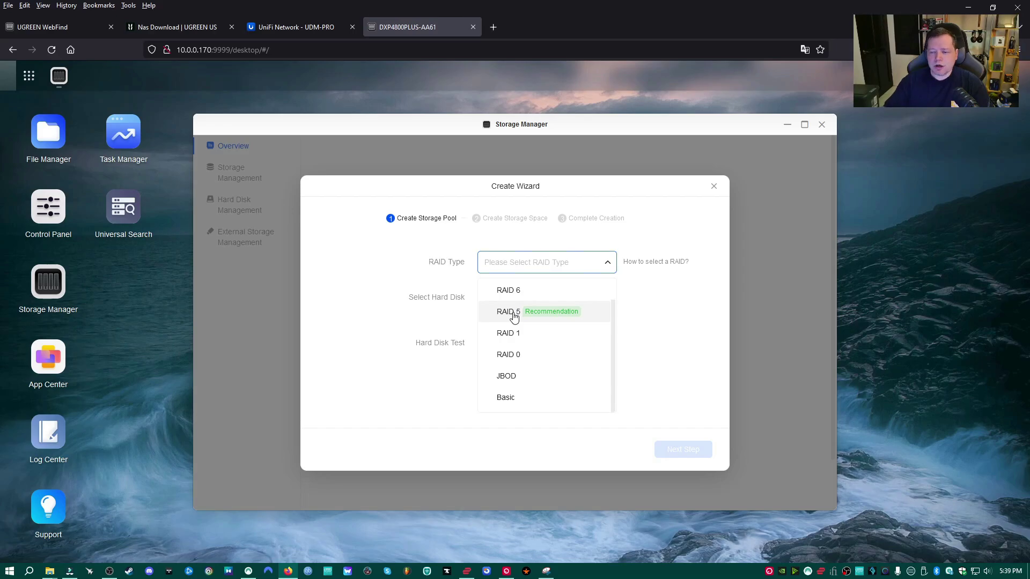
Choose RAID 5 with Hard Disks 1, 2, 3 and 4 selected, then proceed
{"action": "left_click", "coordinate": [514, 317]}
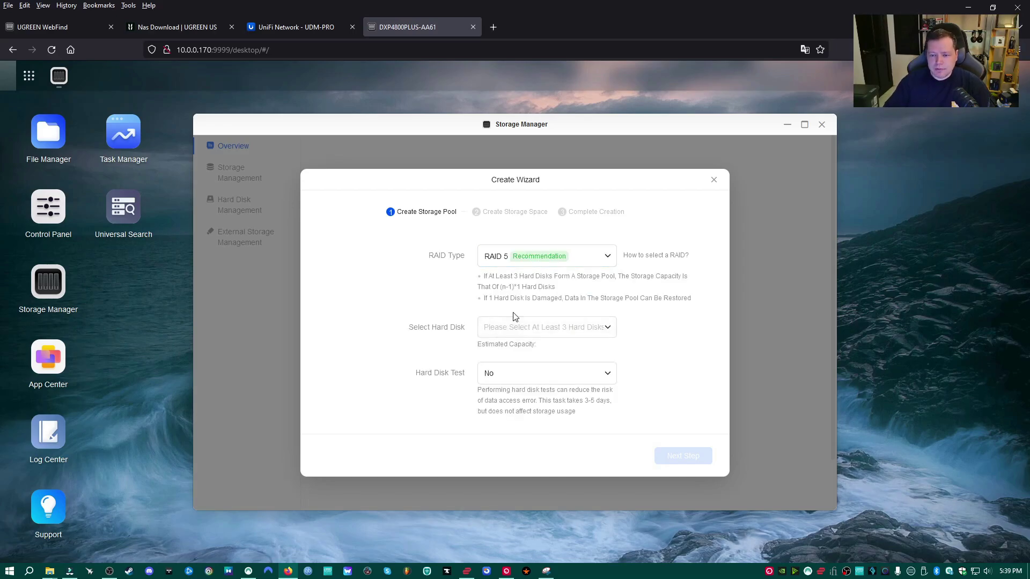
{"action": "left_click", "coordinate": [564, 329]}
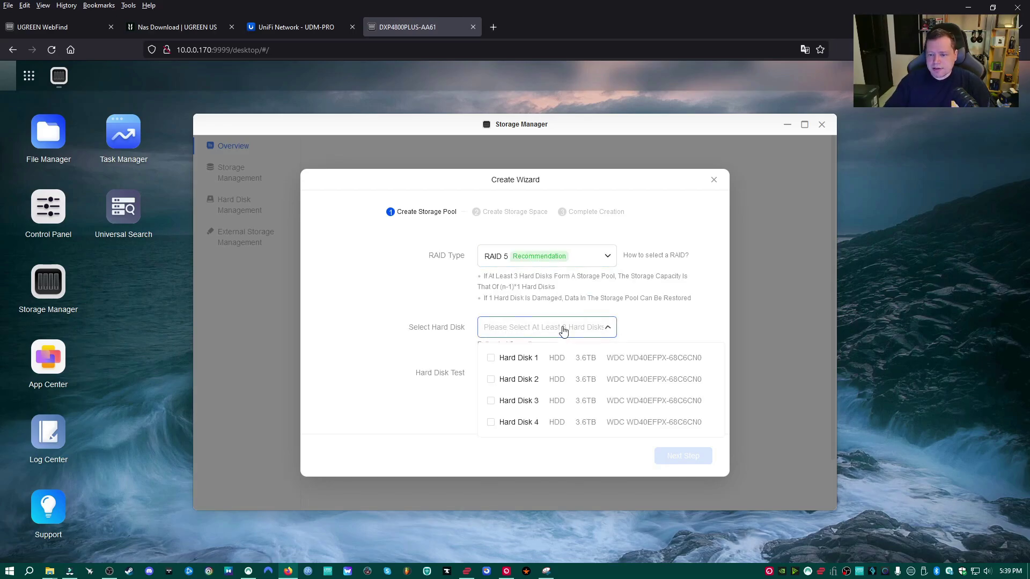
{"action": "left_click", "coordinate": [490, 362]}
{"action": "left_click", "coordinate": [491, 378]}
{"action": "left_click", "coordinate": [491, 401]}
{"action": "left_click", "coordinate": [491, 421]}
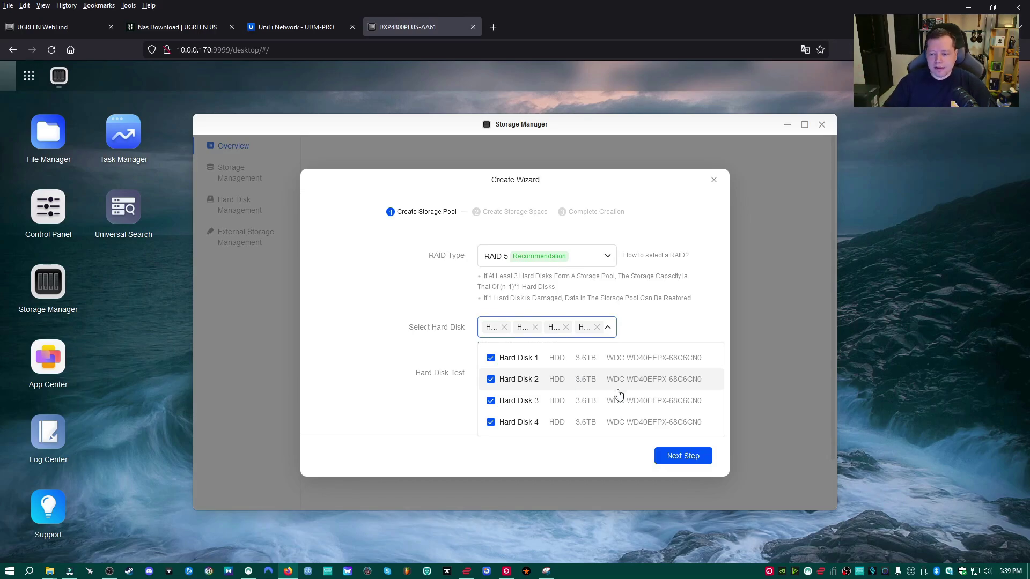
{"action": "left_click", "coordinate": [678, 456]}
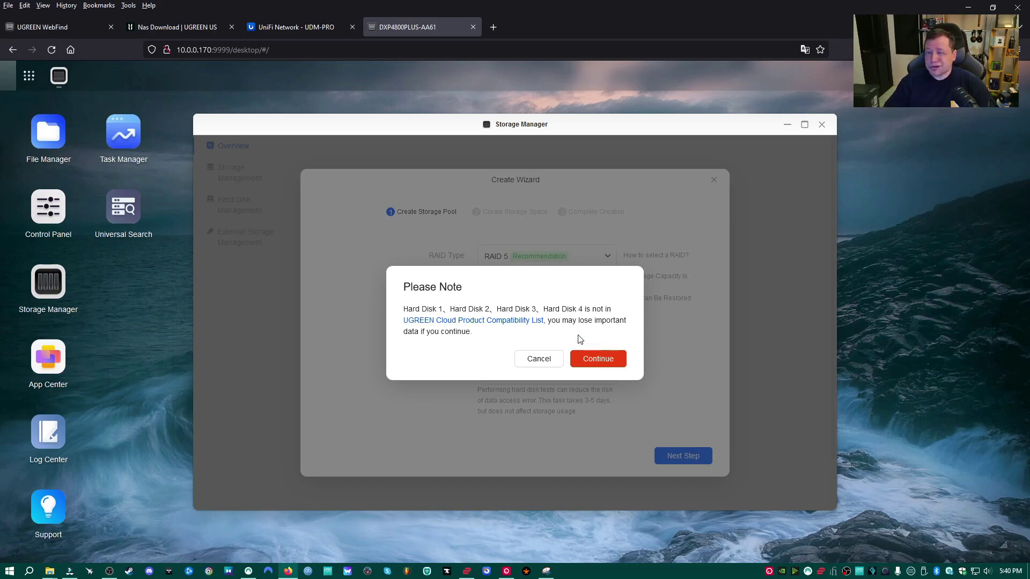
Accept the compatibility warning and keep the full 11132 GB space with Btrfs
{"action": "left_click", "coordinate": [594, 362]}
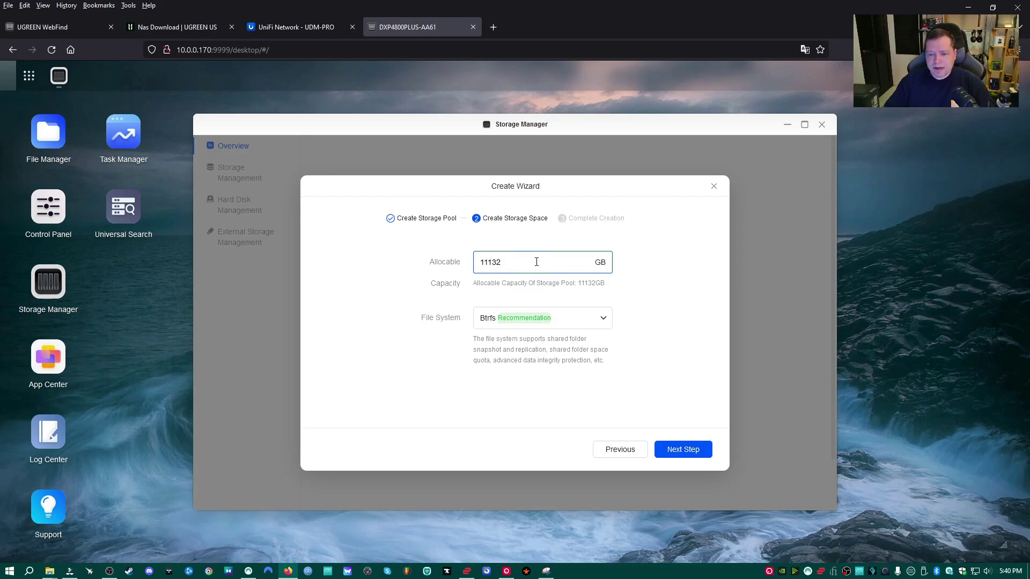
{"action": "left_click", "coordinate": [544, 321]}
{"action": "left_click", "coordinate": [545, 322]}
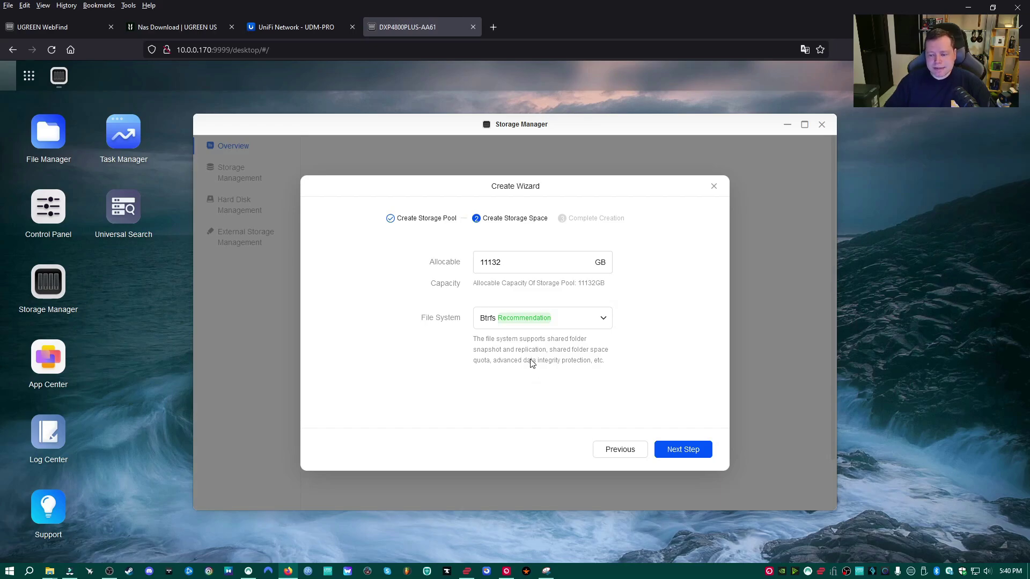
{"action": "left_click", "coordinate": [576, 320]}
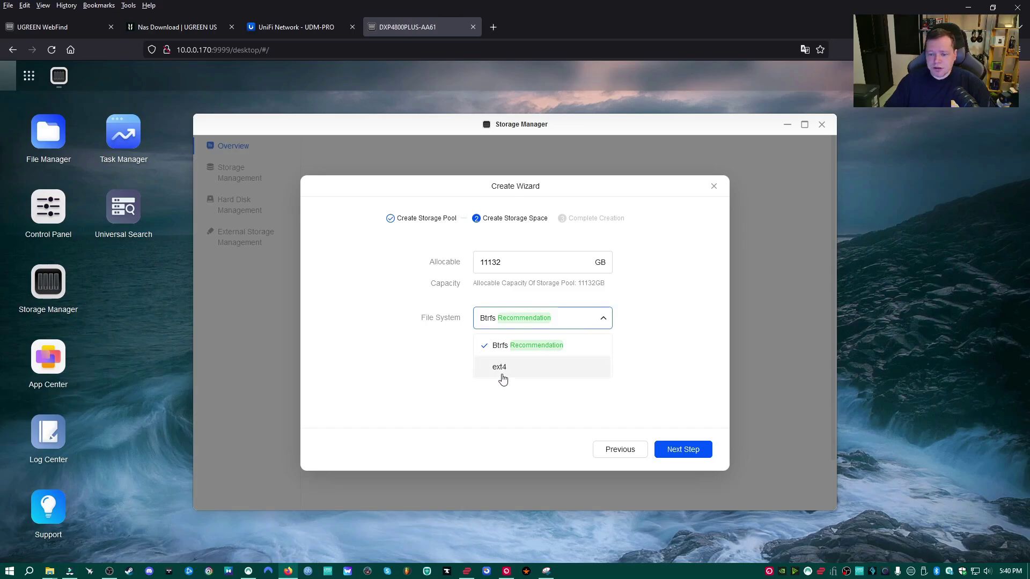
{"action": "left_click", "coordinate": [561, 321]}
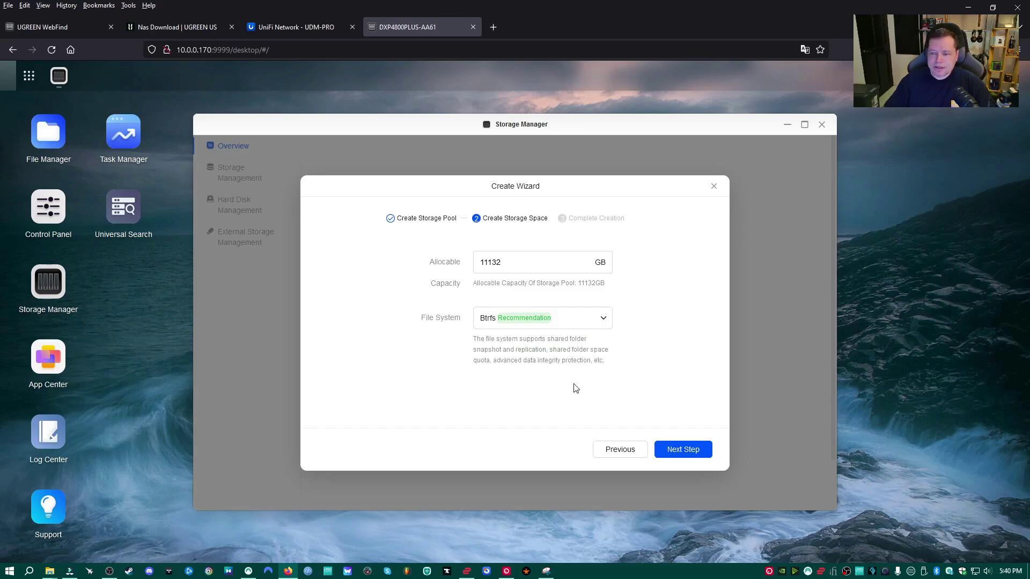
{"action": "left_click", "coordinate": [677, 449]}
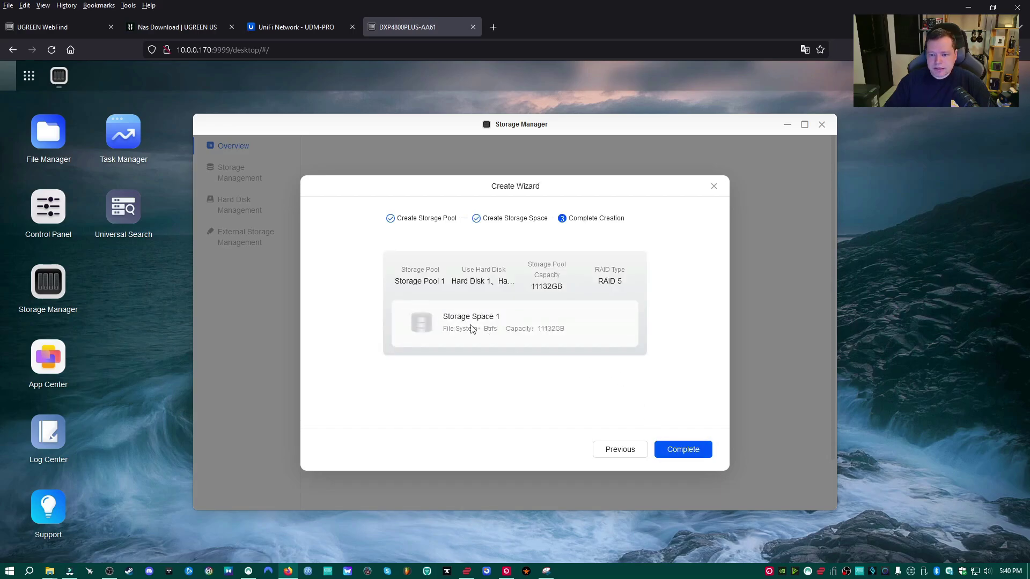
Complete the wizard, agreeing to erase all disk data and confirming with the admin password
{"action": "left_click", "coordinate": [678, 453]}
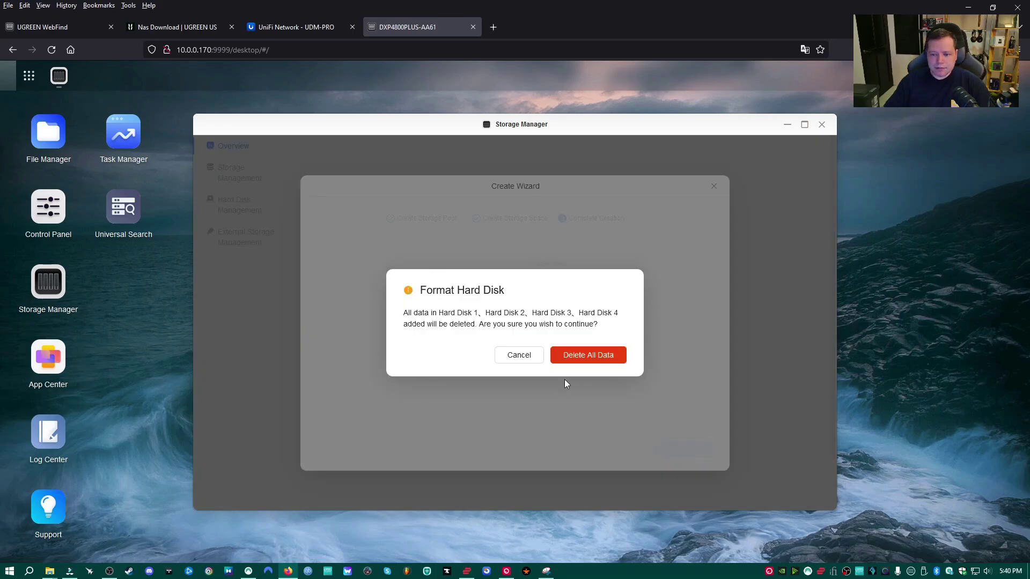
{"action": "left_click", "coordinate": [599, 356]}
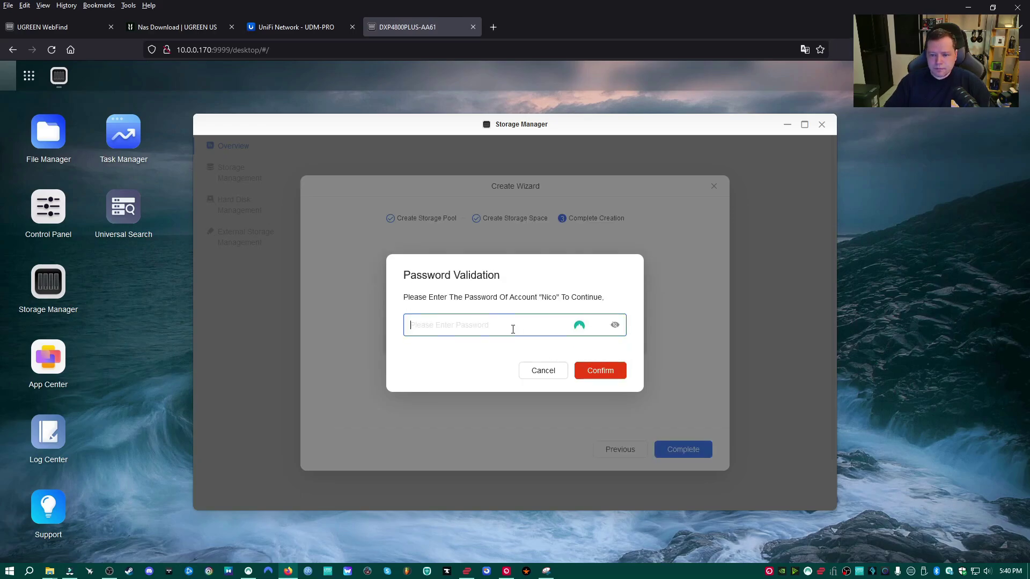
{"action": "type", "text": "******"}
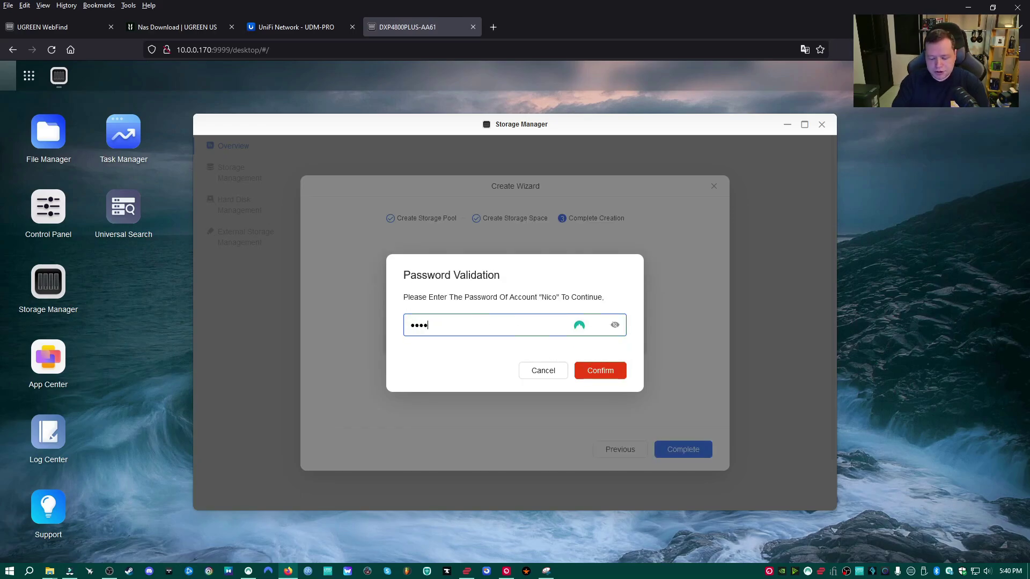
{"action": "type", "text": "***"}
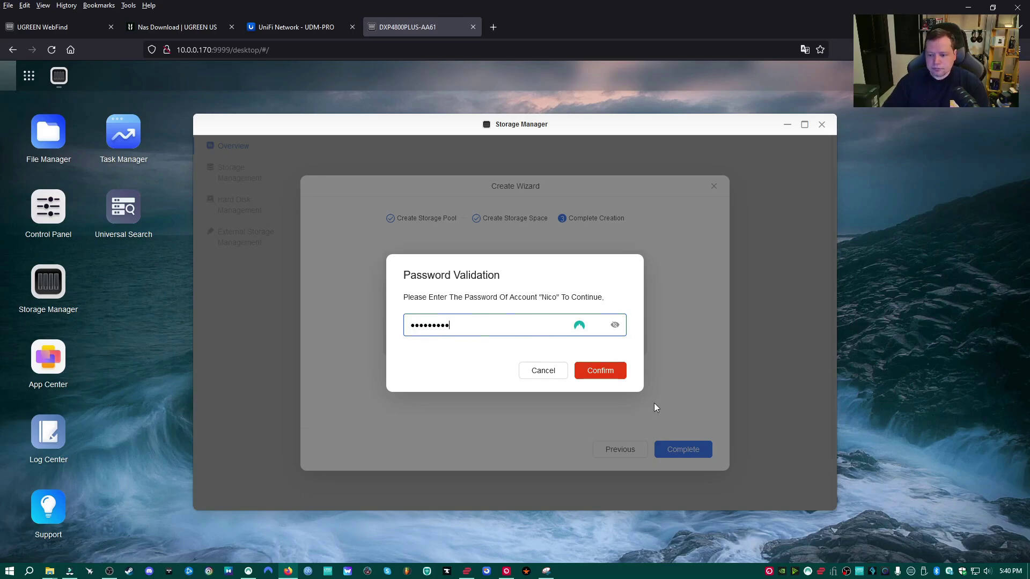
{"action": "left_click", "coordinate": [608, 373]}
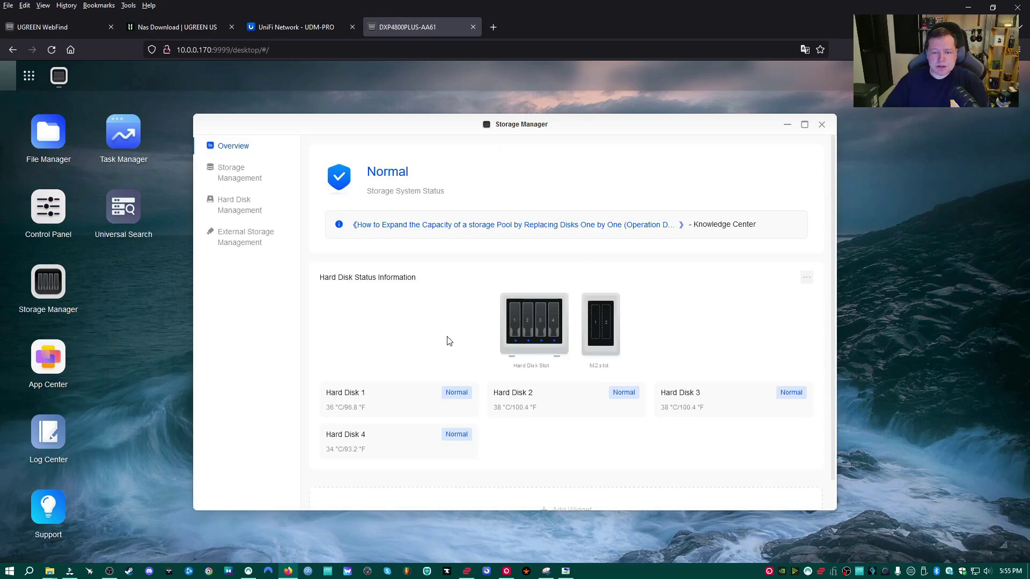
Review Storage Pool 1 and the four disks' status, then close Storage Manager
{"action": "left_click", "coordinate": [231, 184]}
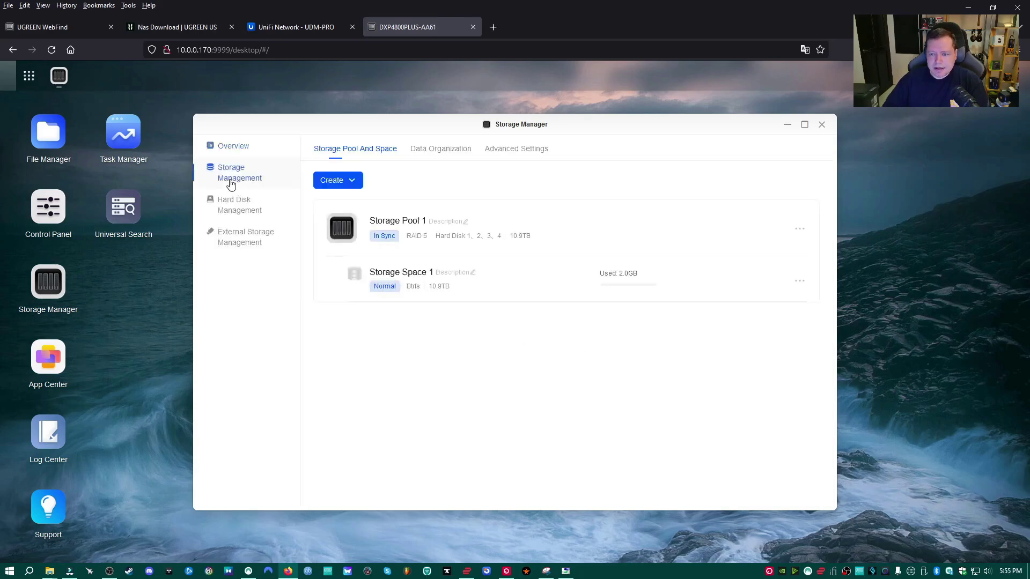
{"action": "left_click", "coordinate": [250, 214]}
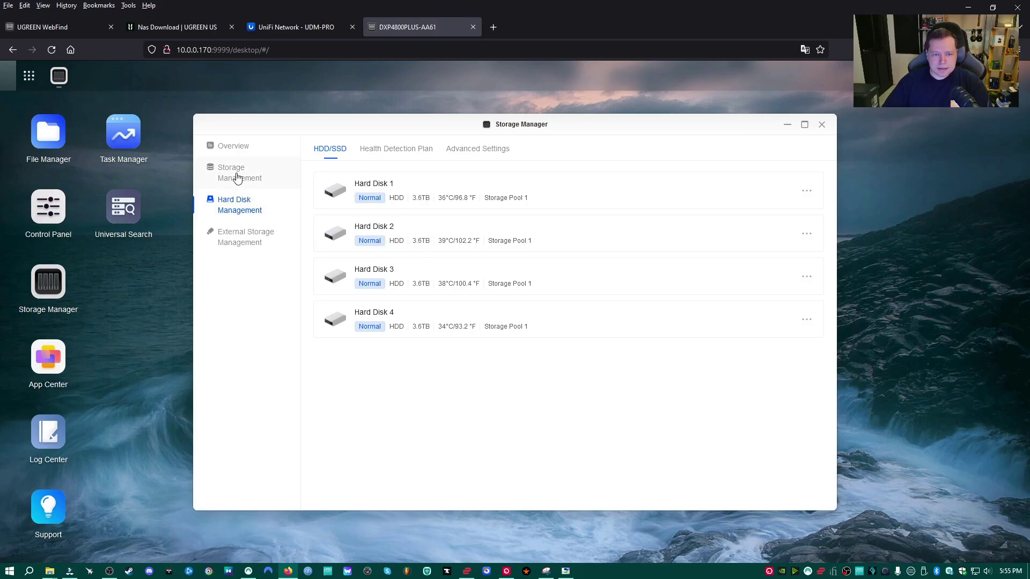
{"action": "left_click", "coordinate": [821, 125]}
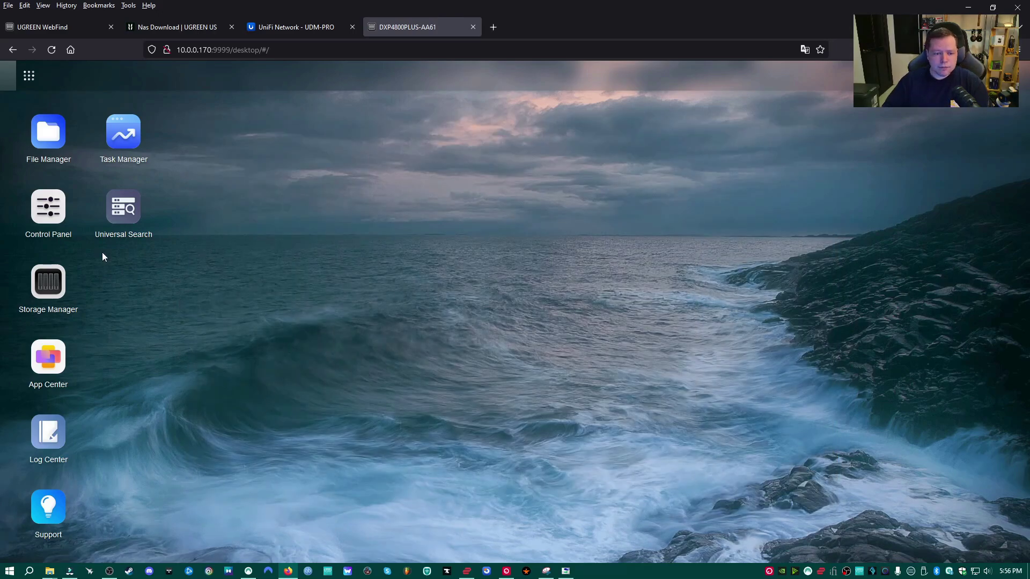
Enable and apply the SMB service in Control Panel's File Service, copying its Windows address
{"action": "left_click", "coordinate": [60, 215]}
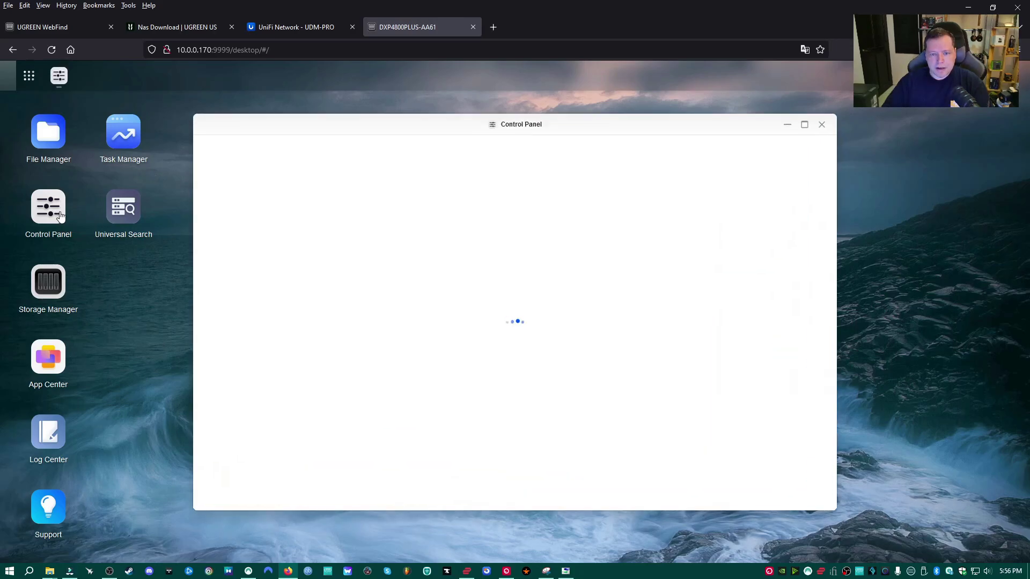
{"action": "left_click", "coordinate": [315, 208]}
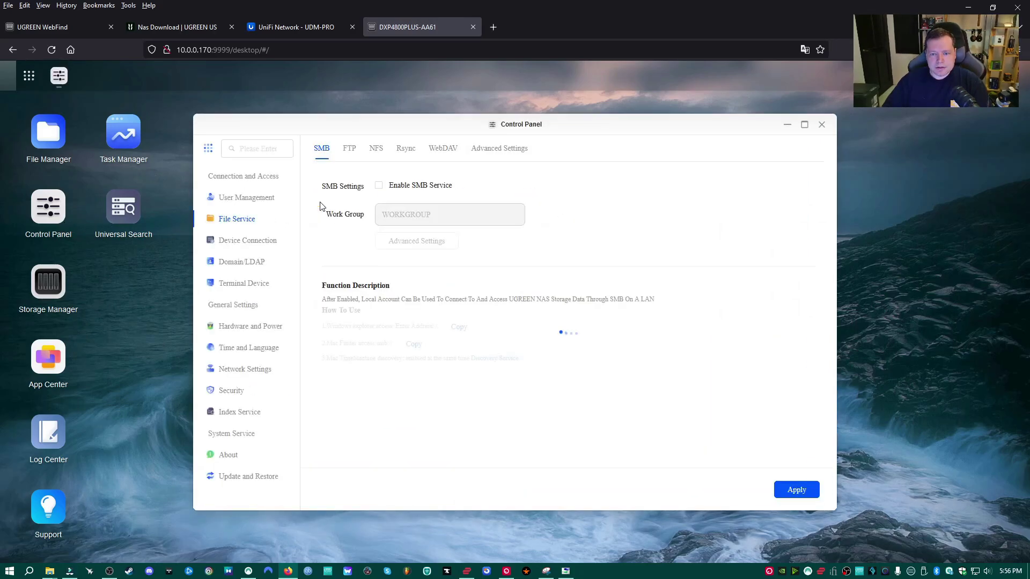
{"action": "left_click", "coordinate": [379, 186]}
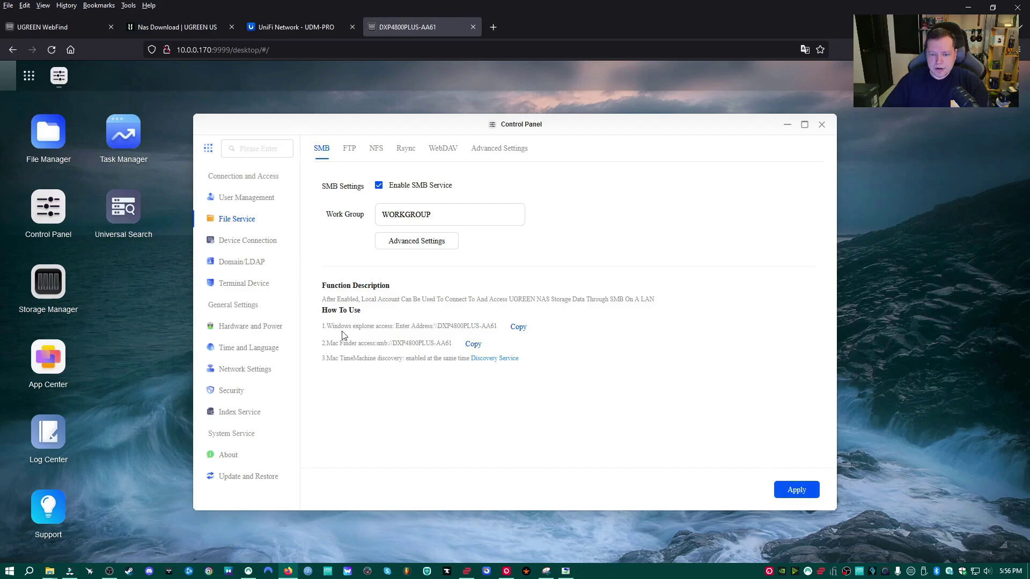
{"action": "left_click", "coordinate": [518, 330]}
{"action": "left_click", "coordinate": [799, 490]}
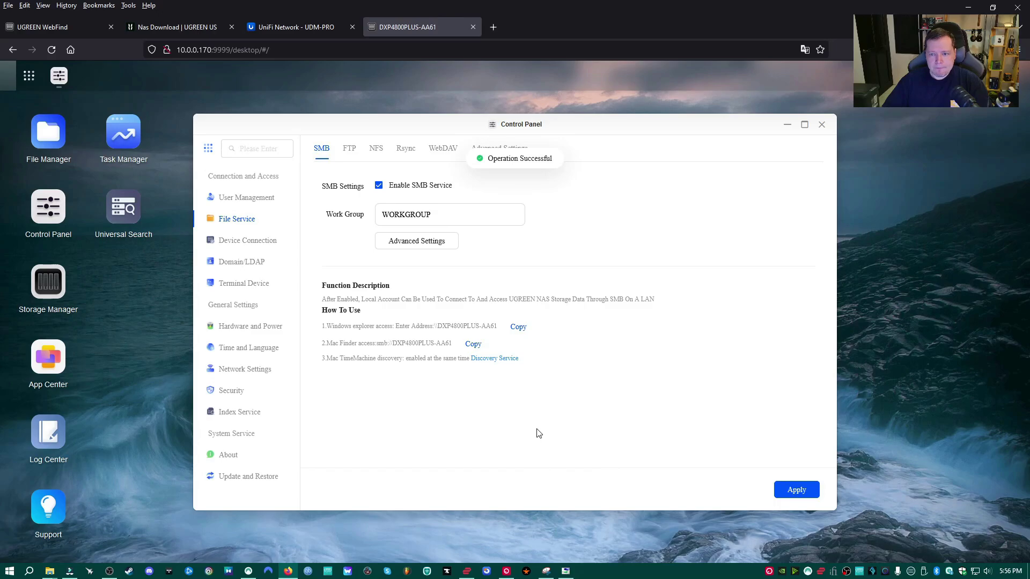
{"action": "left_click", "coordinate": [821, 124]}
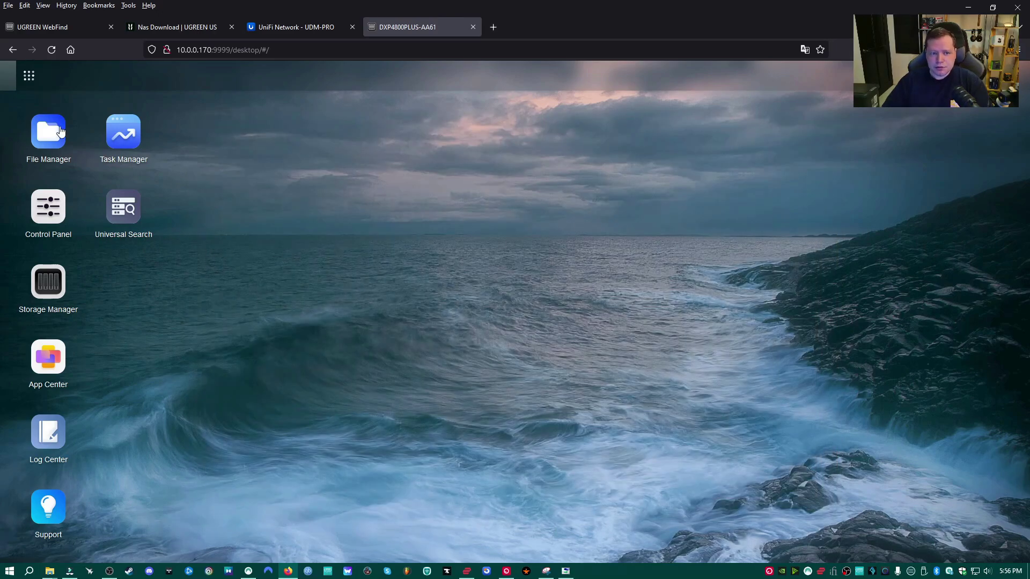
In File Manager, begin a new shared folder named Movies on Storage Space 1
{"action": "left_click", "coordinate": [56, 135]}
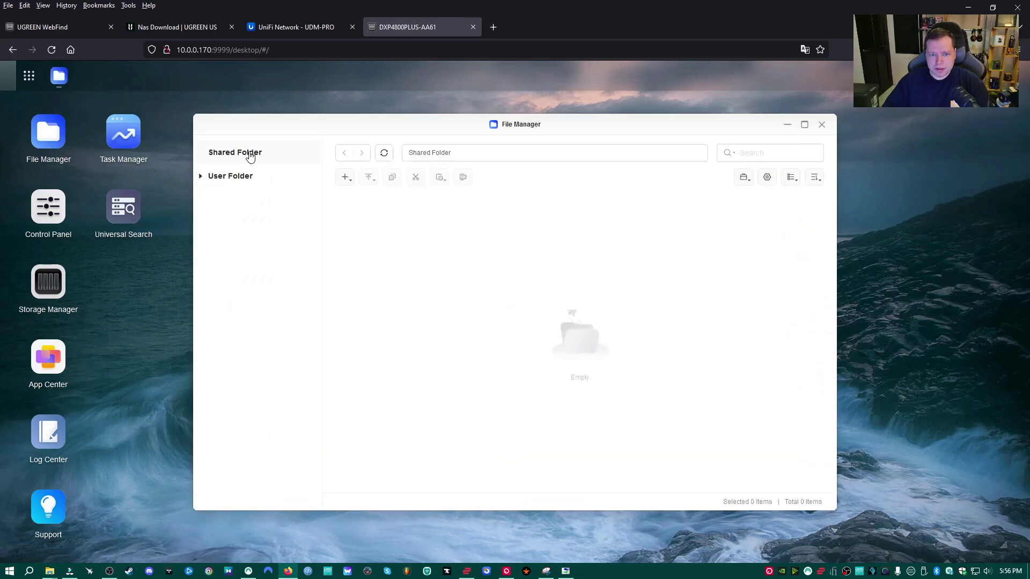
{"action": "left_click", "coordinate": [249, 154]}
{"action": "left_click", "coordinate": [345, 179]}
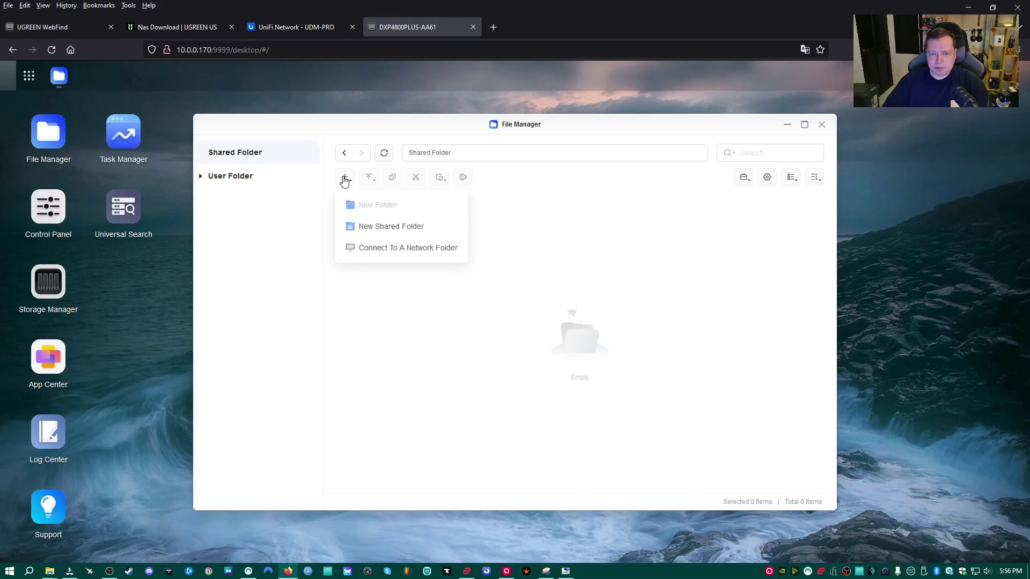
{"action": "left_click", "coordinate": [394, 232]}
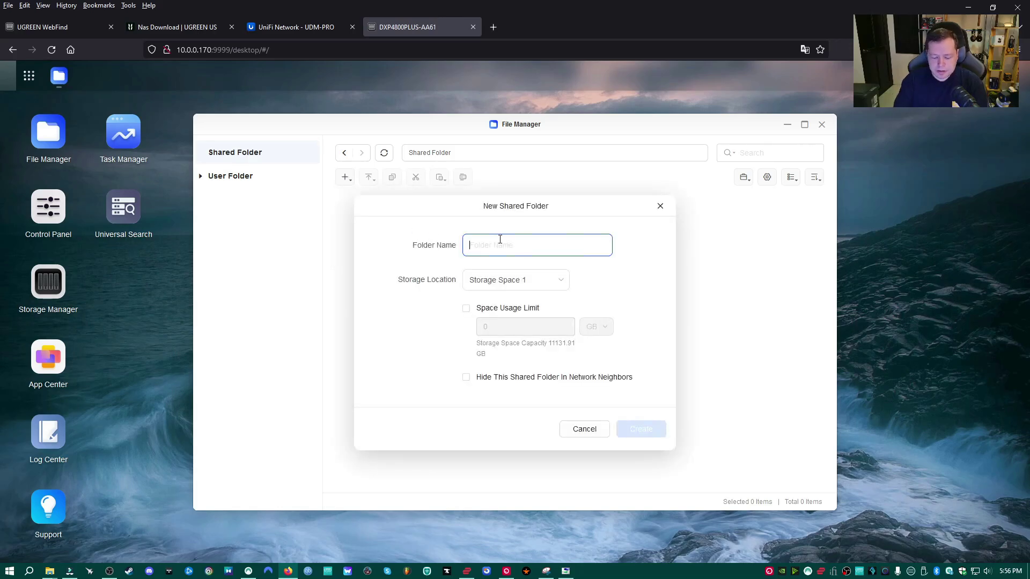
{"action": "type", "text": "Movies"}
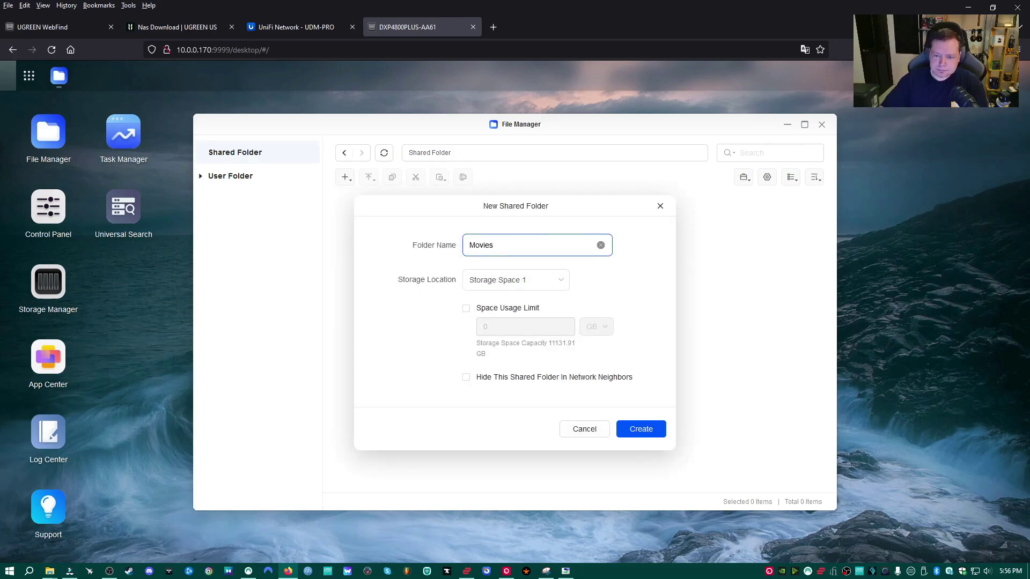
{"action": "left_click", "coordinate": [537, 286]}
{"action": "left_click", "coordinate": [534, 281]}
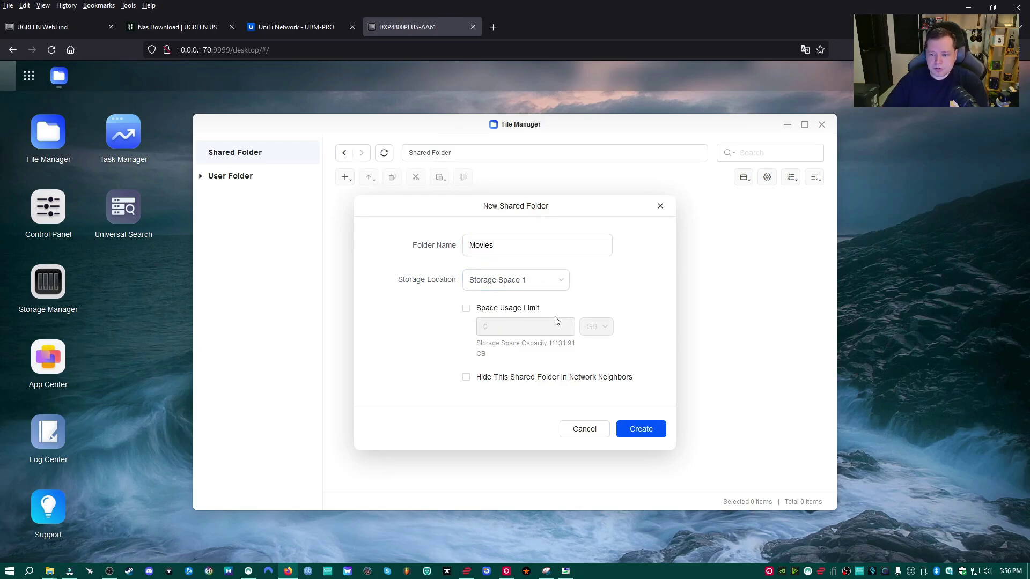
Create Movies and grant Read And Write to the admin user and Everyone
{"action": "left_click", "coordinate": [648, 434]}
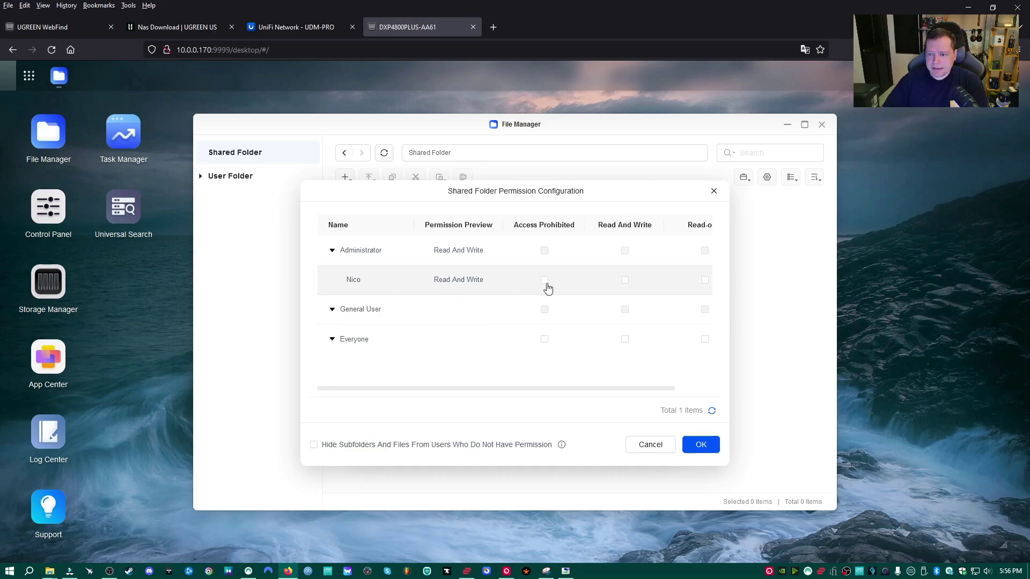
{"action": "left_click", "coordinate": [624, 280]}
{"action": "left_click", "coordinate": [625, 340]}
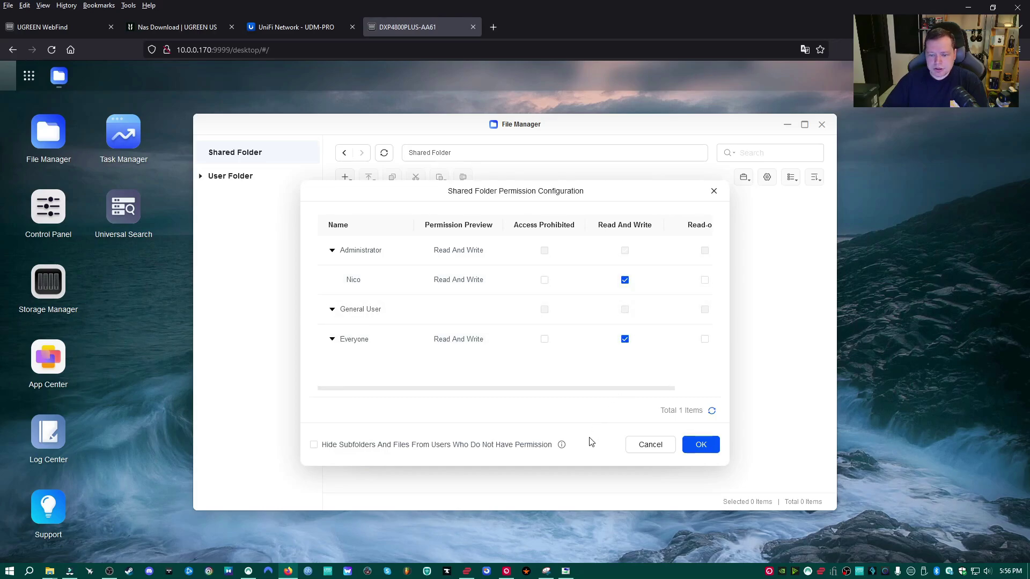
{"action": "left_click", "coordinate": [701, 444]}
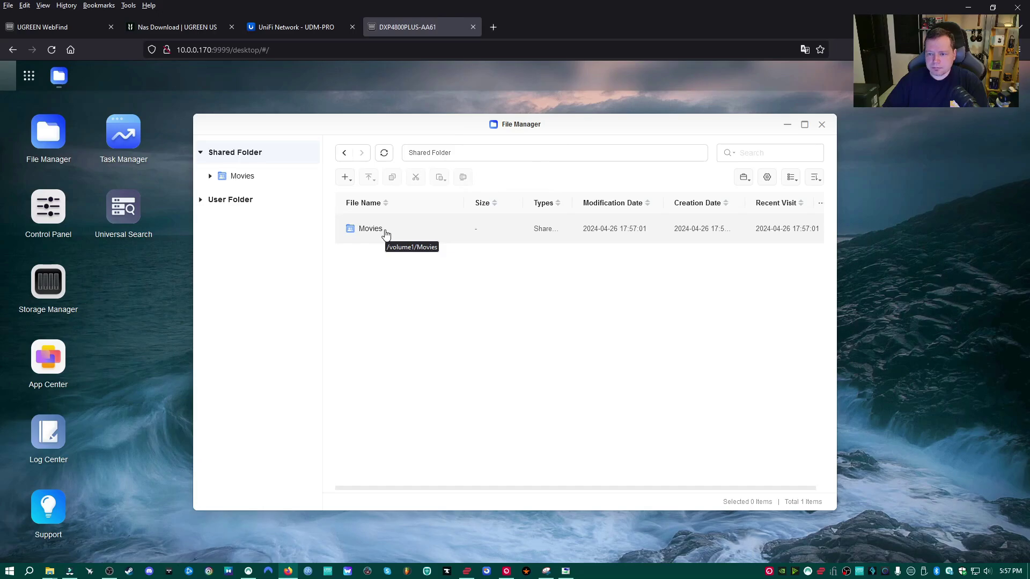
Browse to \\DXP4800PLUS-AA61 and map its Movies share as network drive X:
{"action": "mouse_move", "coordinate": [49, 571]}
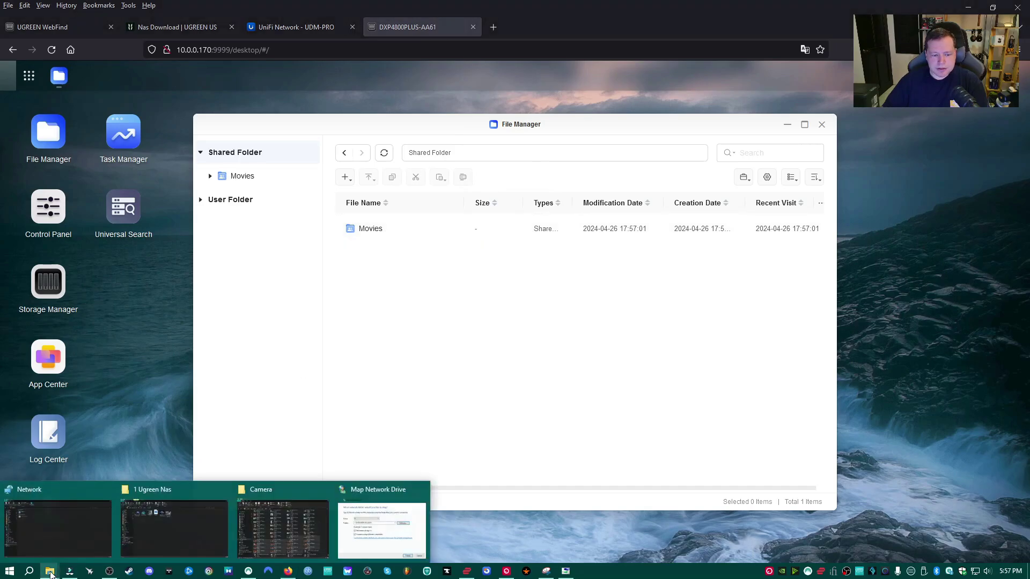
{"action": "left_click", "coordinate": [60, 536]}
{"action": "left_click", "coordinate": [195, 83]}
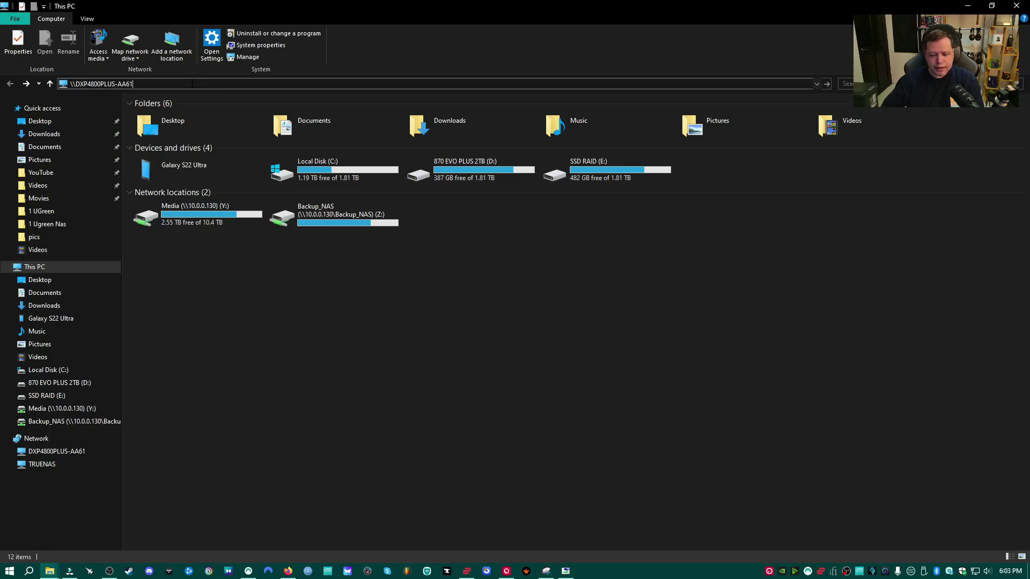
{"action": "key", "text": "Return"}
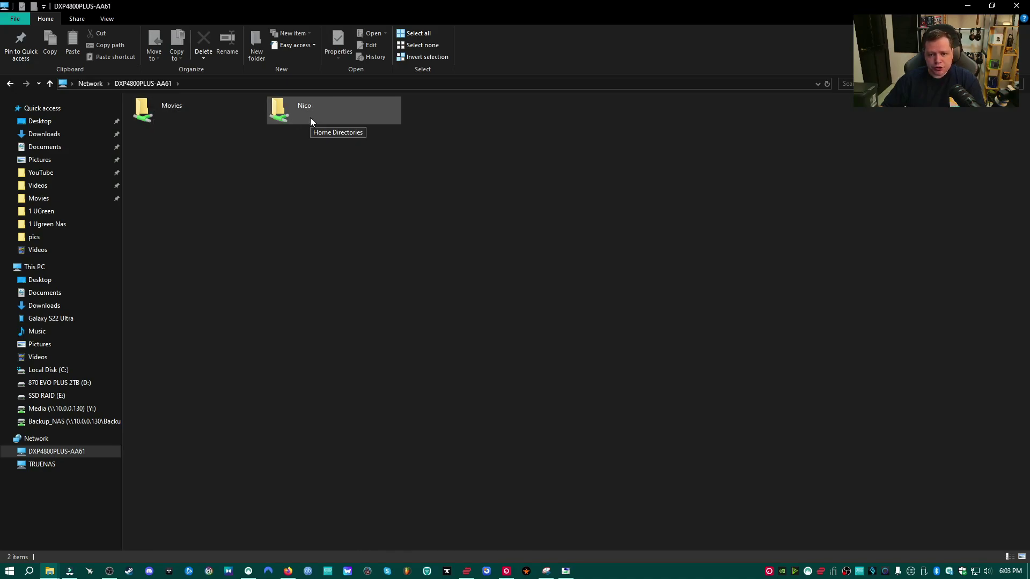
{"action": "left_click", "coordinate": [161, 110]}
{"action": "right_click", "coordinate": [179, 108]}
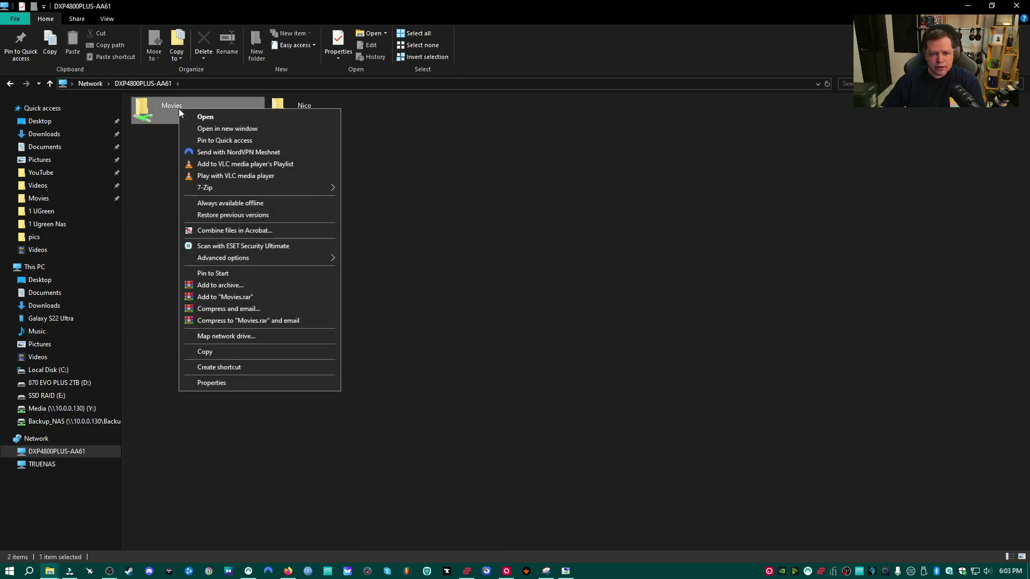
{"action": "left_click", "coordinate": [208, 335]}
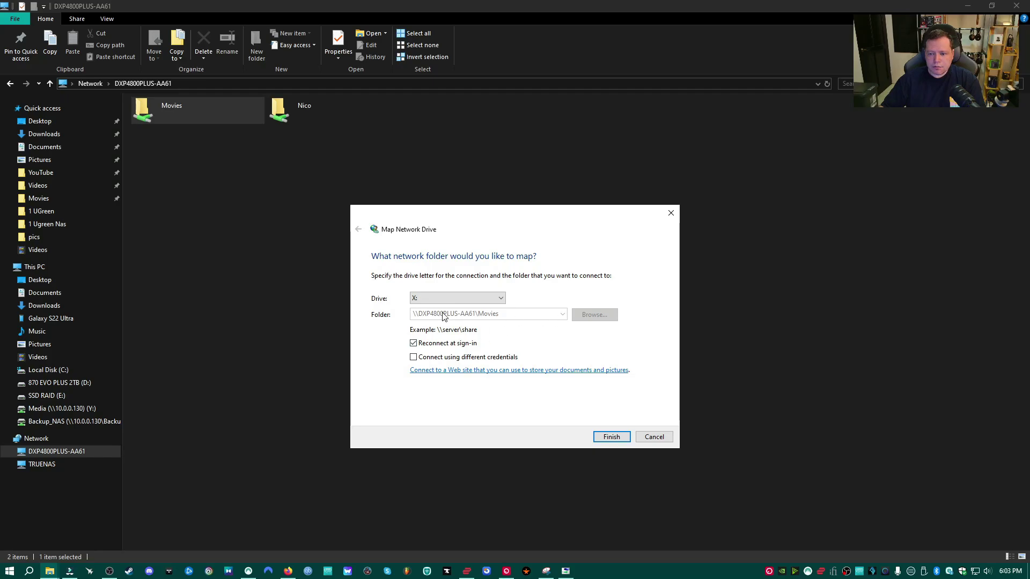
{"action": "left_click", "coordinate": [612, 436]}
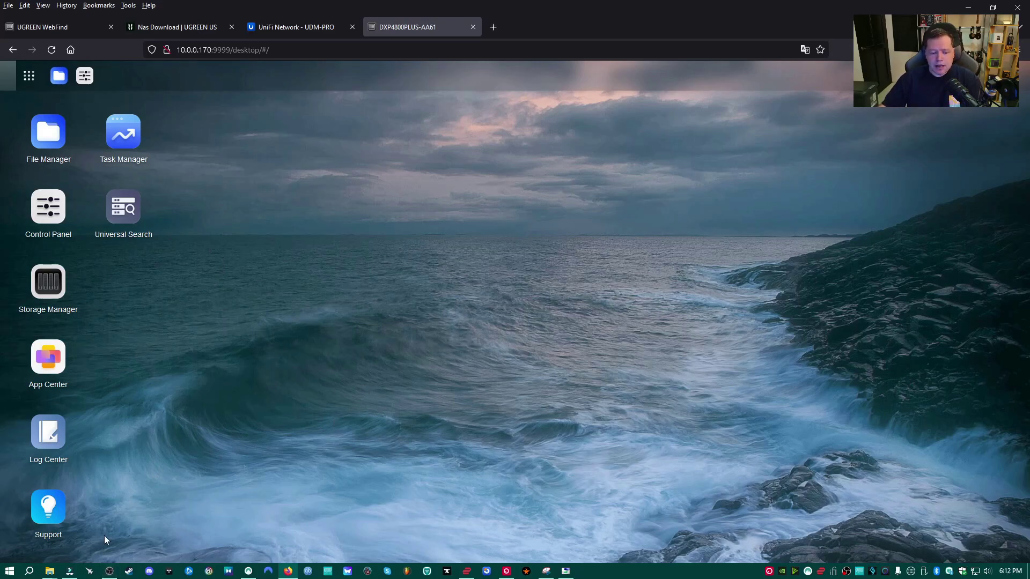
Copy the Shogun 2024 folder from Downloads and paste it into the empty Movies (X:) drive
{"action": "mouse_move", "coordinate": [46, 574]}
{"action": "left_click", "coordinate": [32, 524]}
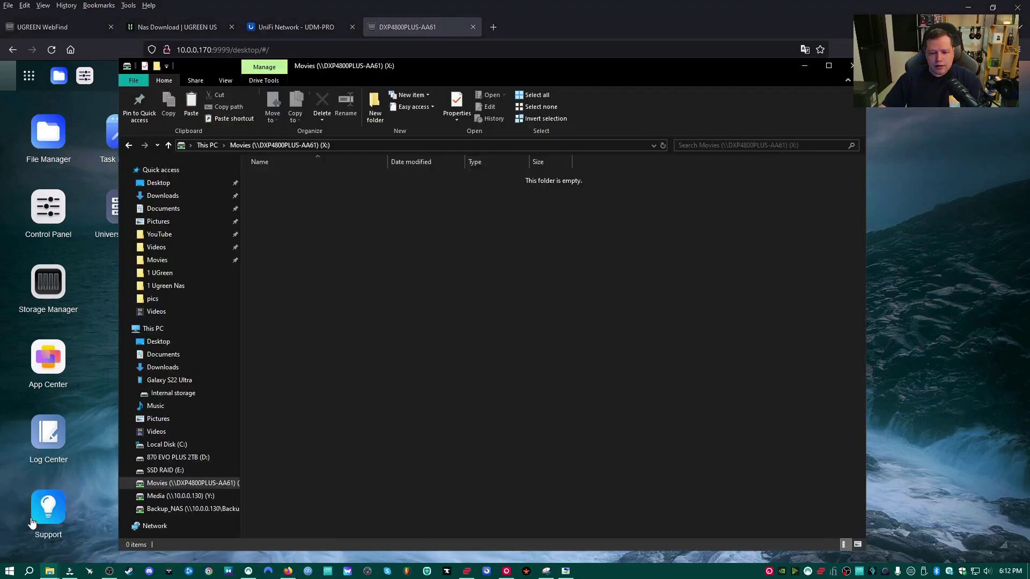
{"action": "left_click", "coordinate": [162, 196]}
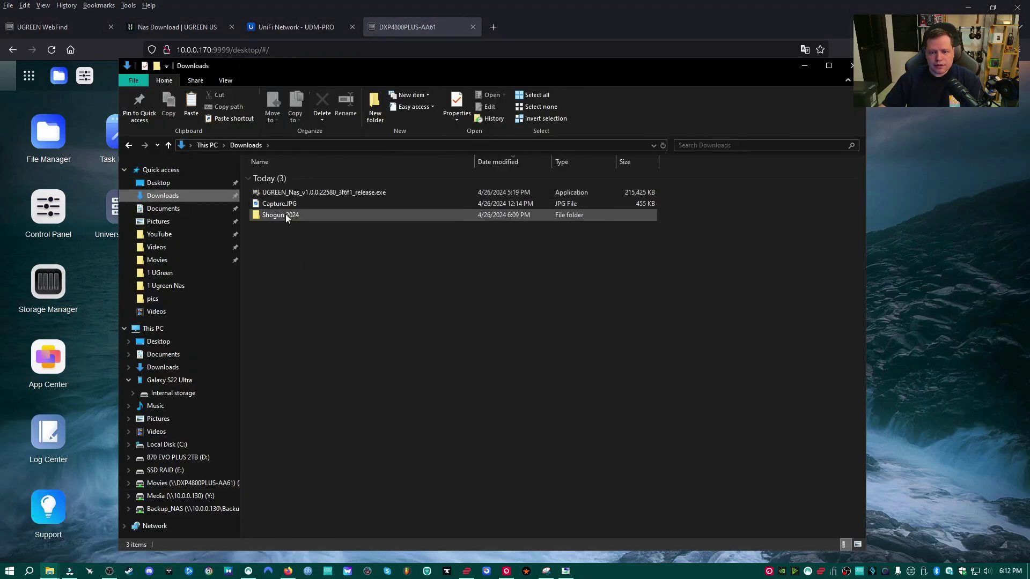
{"action": "right_click", "coordinate": [285, 214]}
{"action": "left_click", "coordinate": [326, 482]}
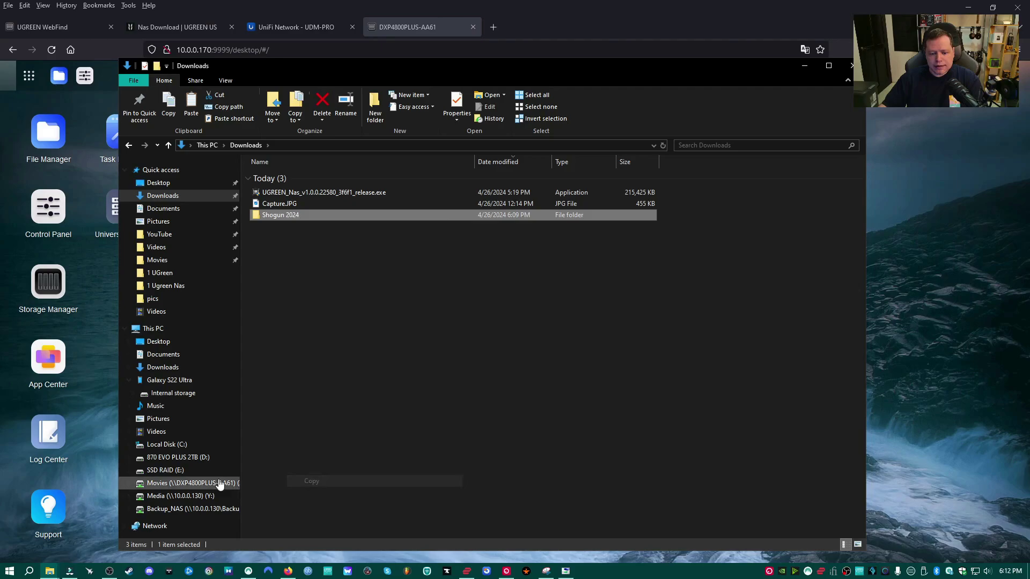
{"action": "left_click", "coordinate": [180, 483]}
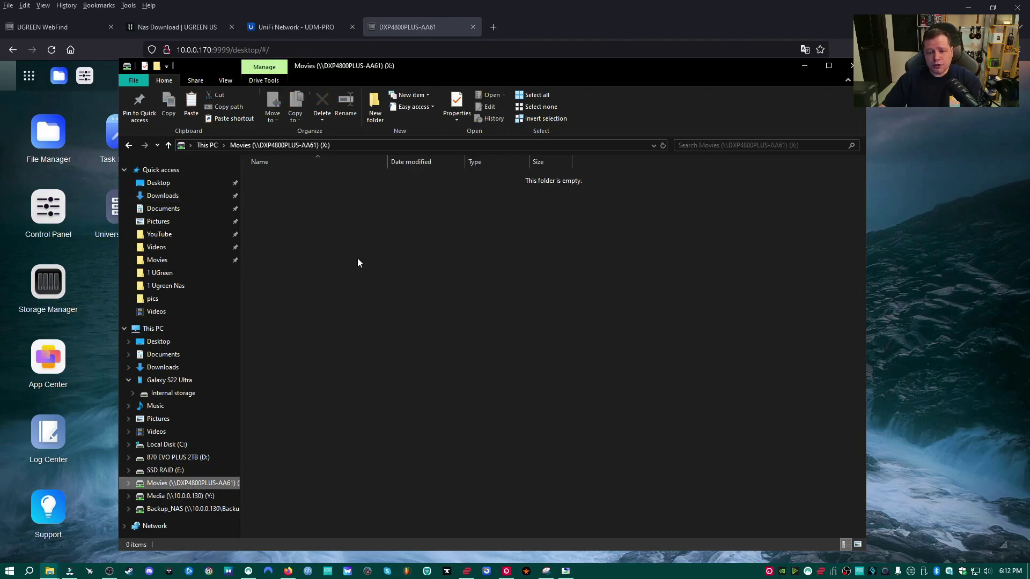
{"action": "right_click", "coordinate": [339, 253]}
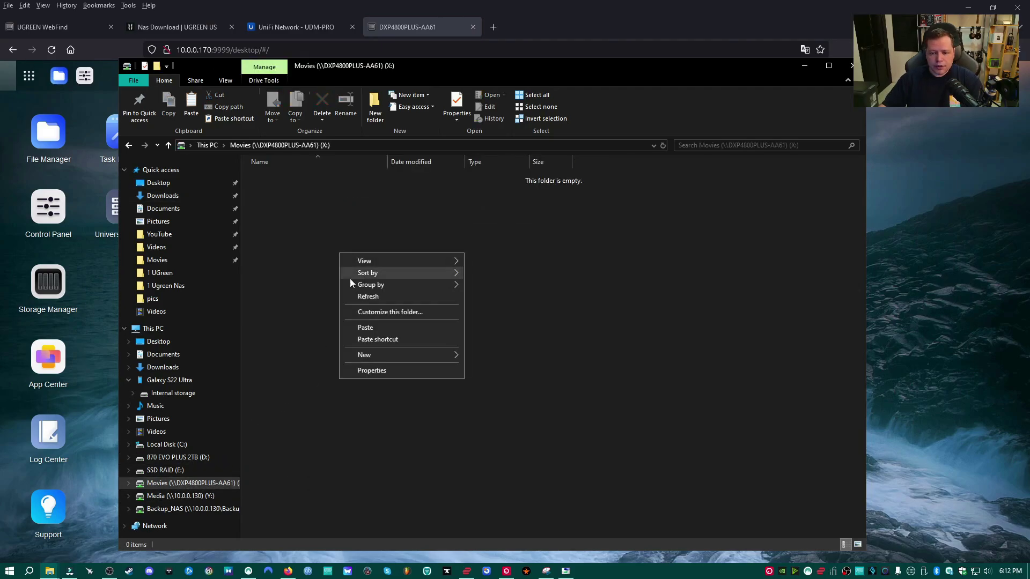
{"action": "left_click", "coordinate": [379, 330]}
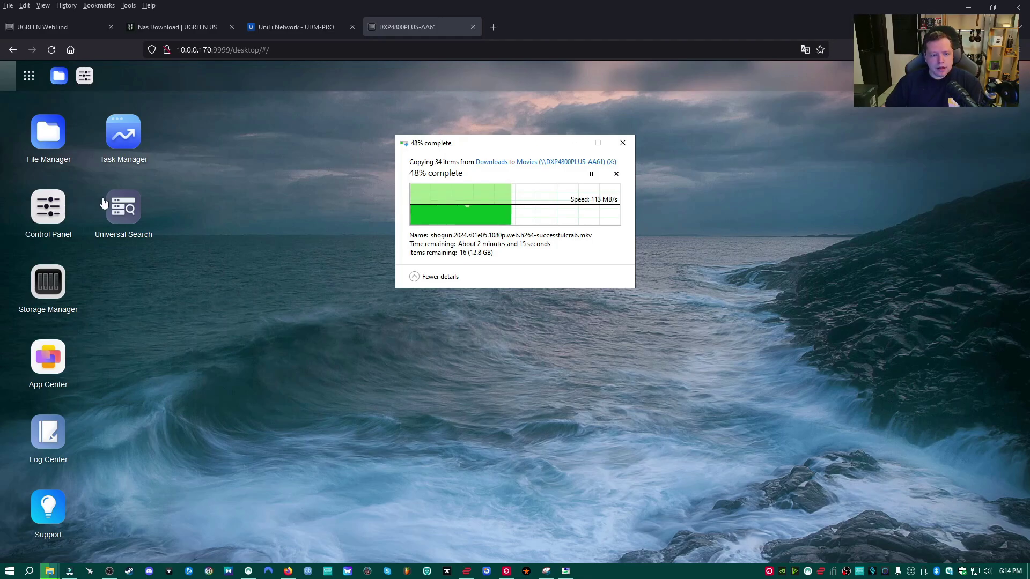
Open App Center to list its seven apps, such as Control Panel and Storage Manager
{"action": "left_click", "coordinate": [53, 375]}
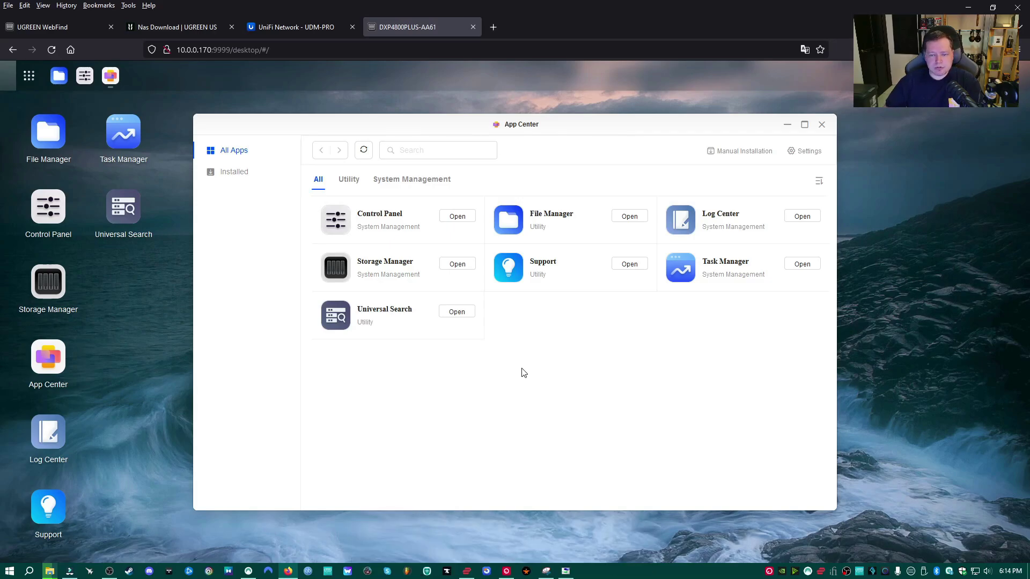
Minimize the App Center window to return to the NAS desktop
{"action": "left_click", "coordinate": [787, 125]}
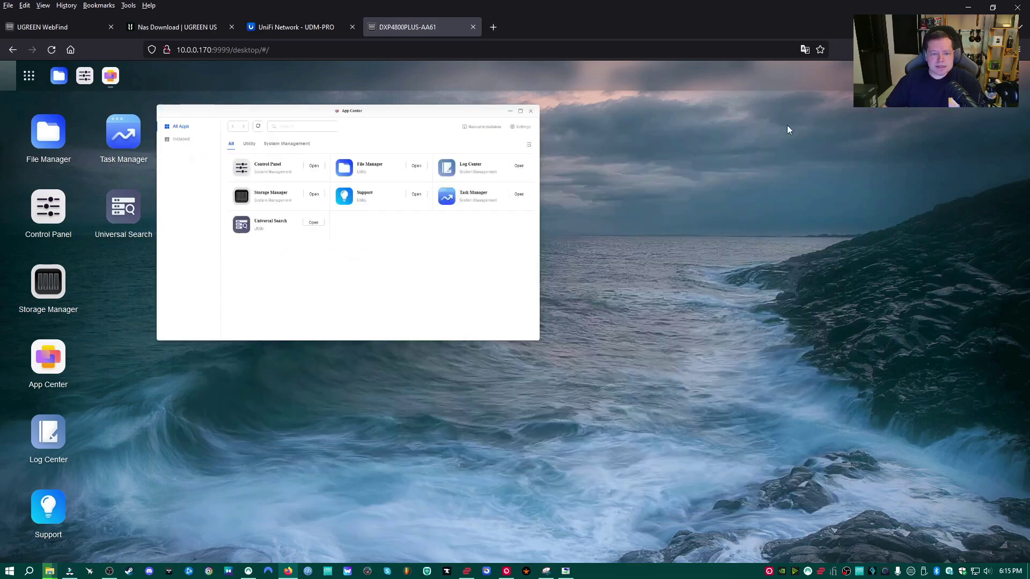